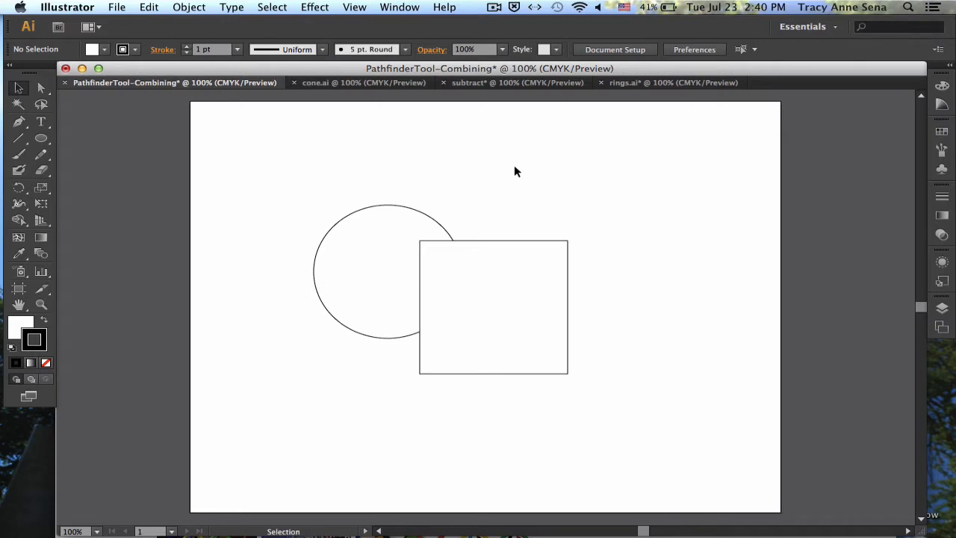
Show the Pathfinder options and move the circle so its centre sits on the midpoint of the square's top edge
click(405, 7)
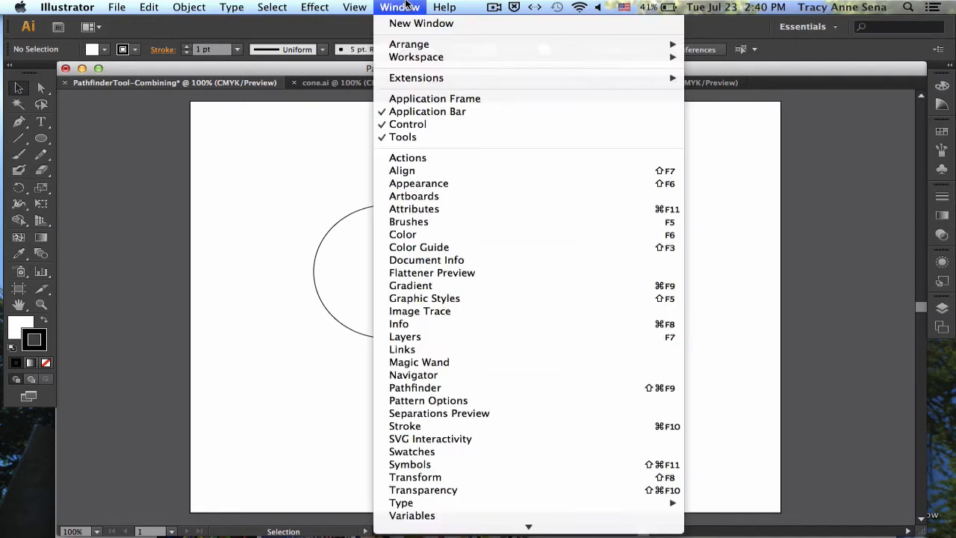
click(416, 389)
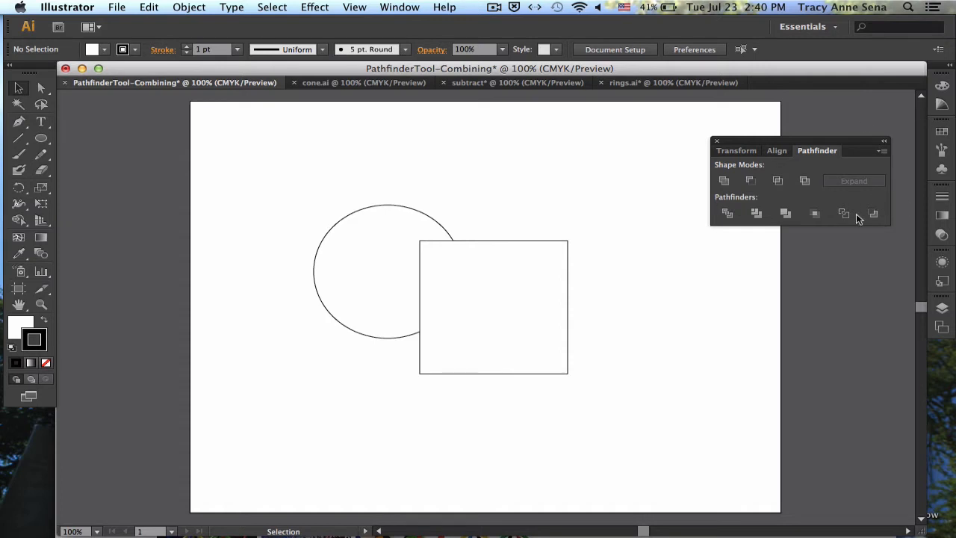
click(487, 298)
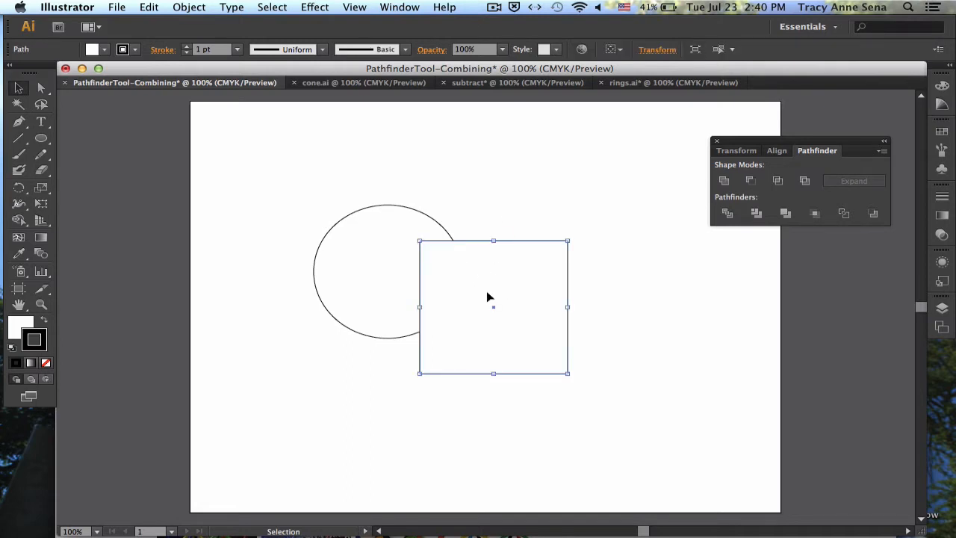
click(376, 260)
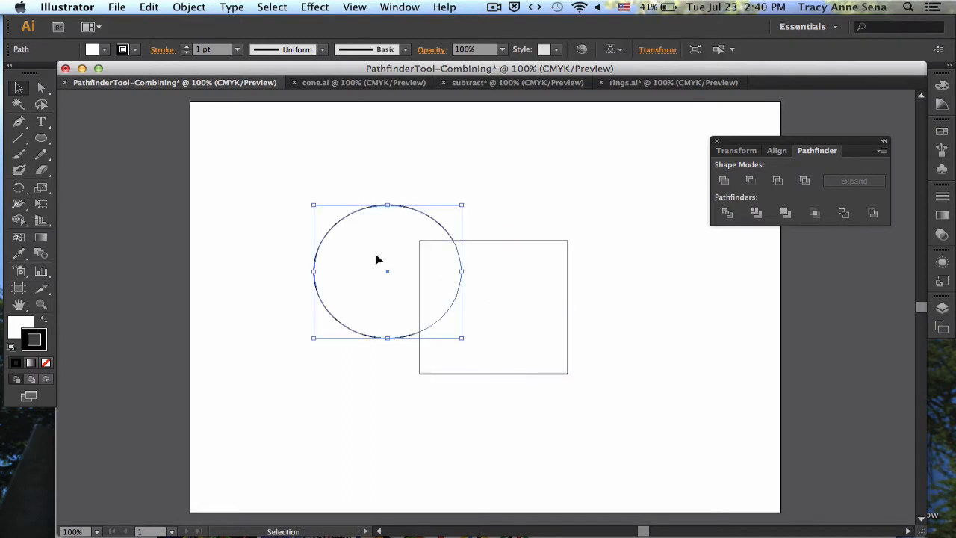
drag(376, 259, 482, 226)
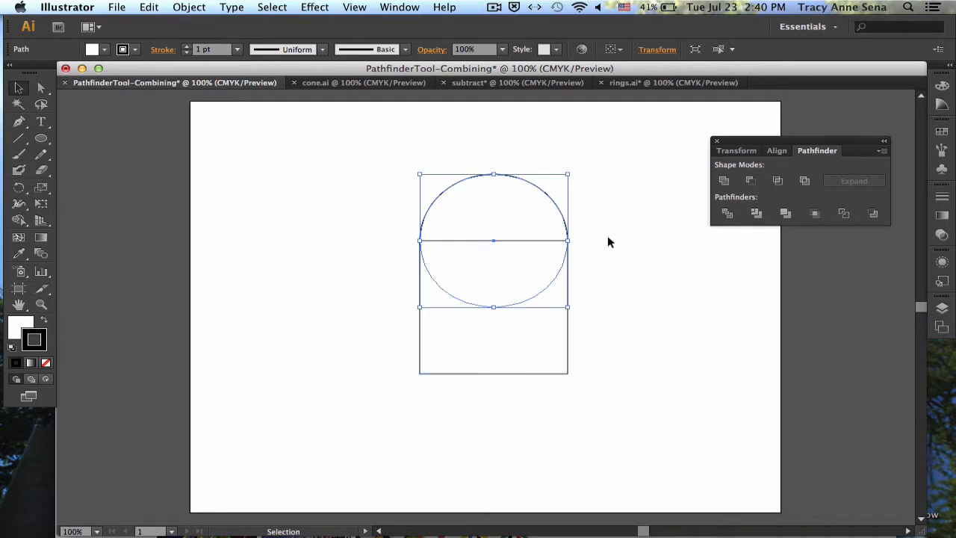
shift+click(512, 324)
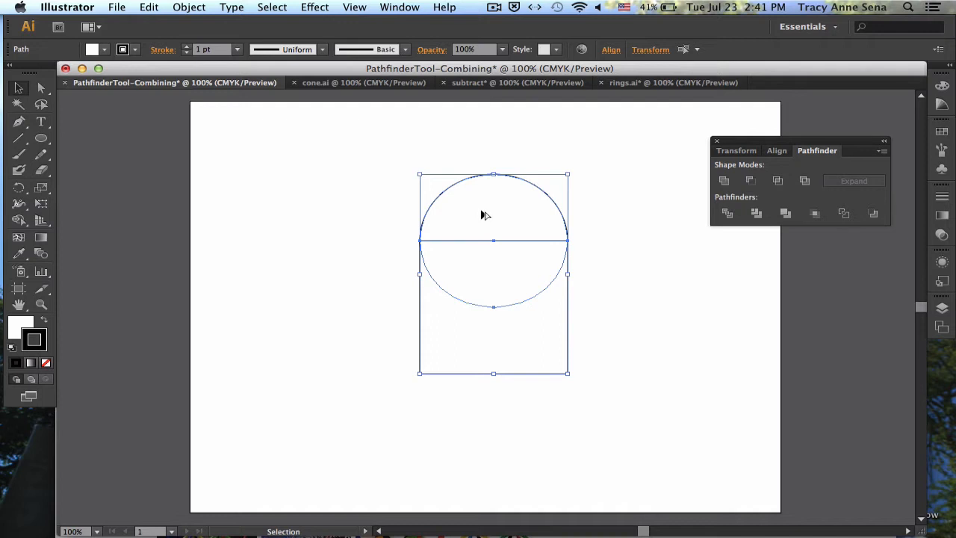
drag(483, 215, 341, 238)
key(super+z)
click(619, 184)
Duplicate the circle and centre the copy on the midpoint of the square's left edge
click(513, 197)
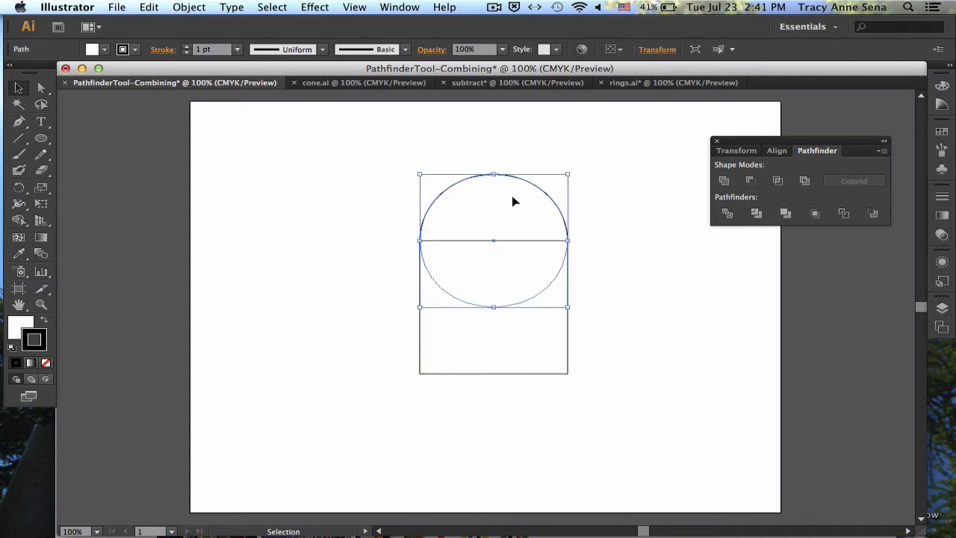
drag(511, 200, 438, 270)
click(611, 294)
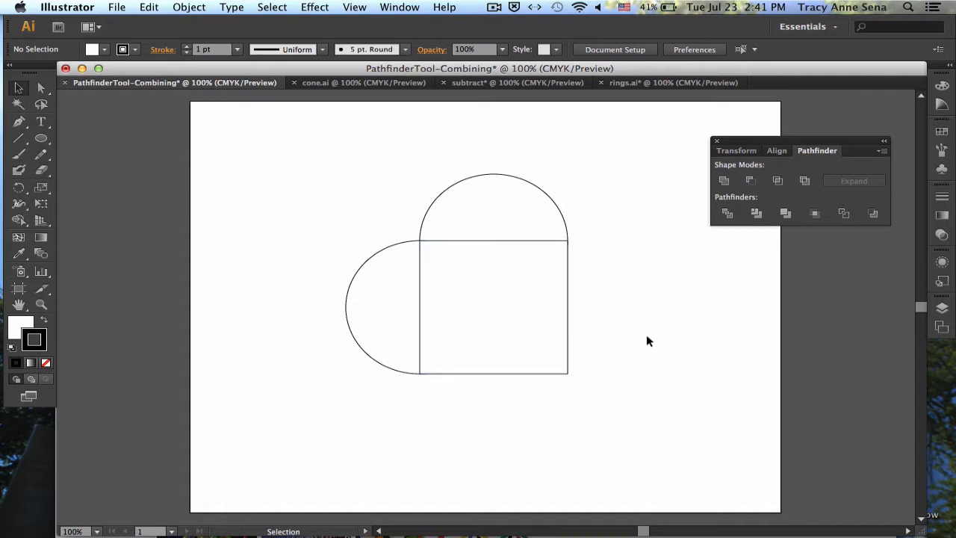
Set the fill of both circles and the square to None so their overlapping outlines show
click(533, 312)
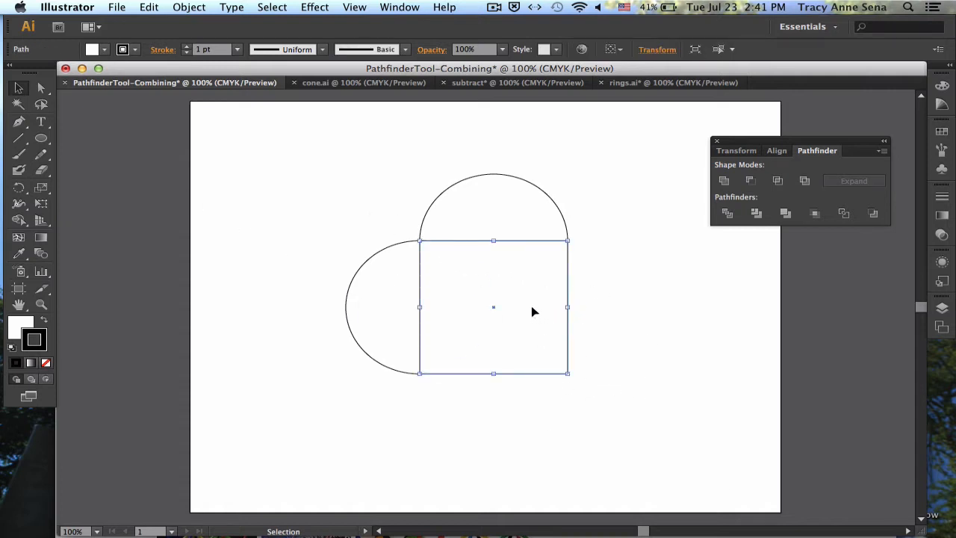
shift+click(513, 211)
click(354, 192)
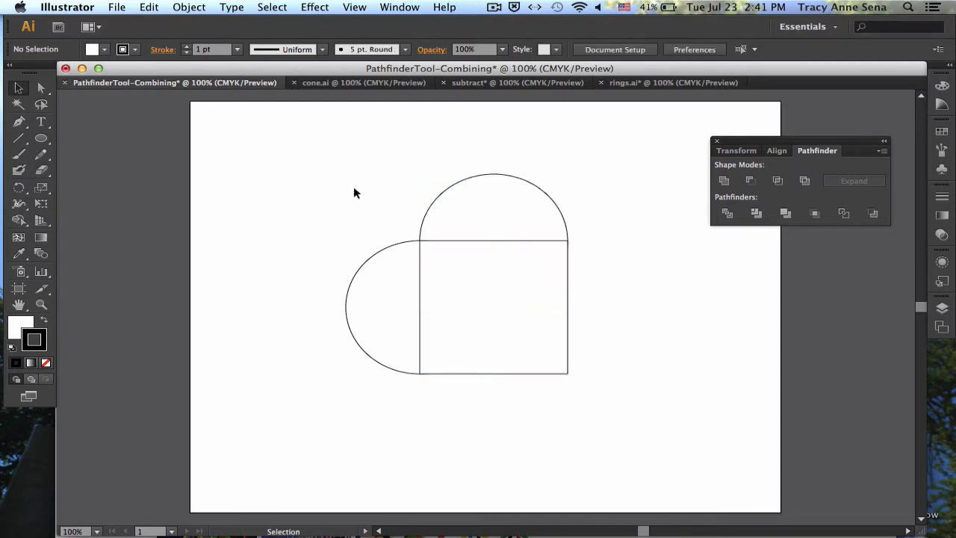
click(11, 334)
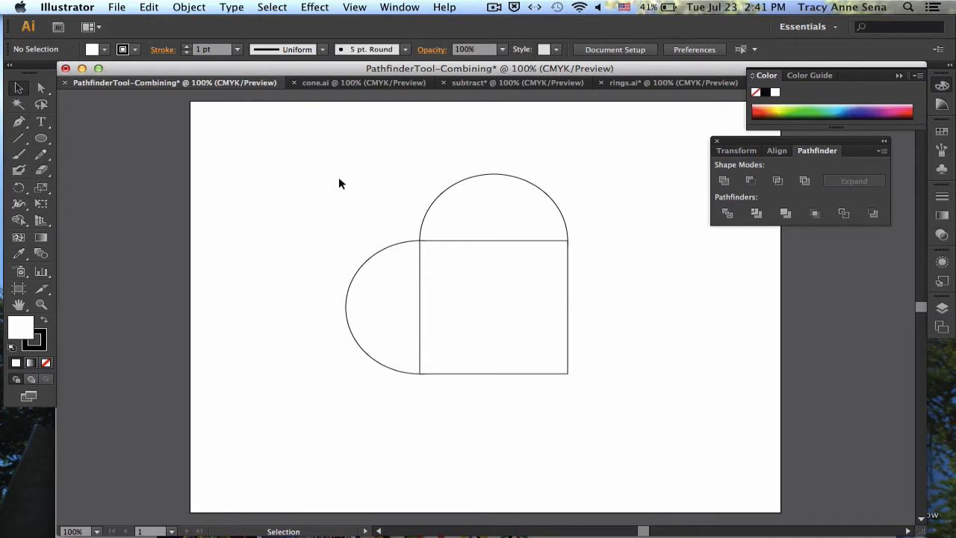
drag(344, 177, 625, 389)
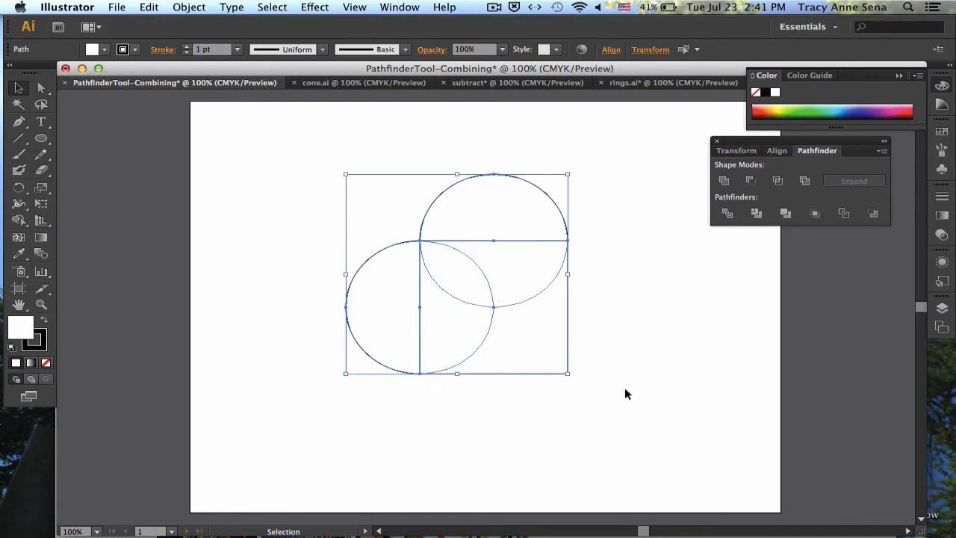
key(slash)
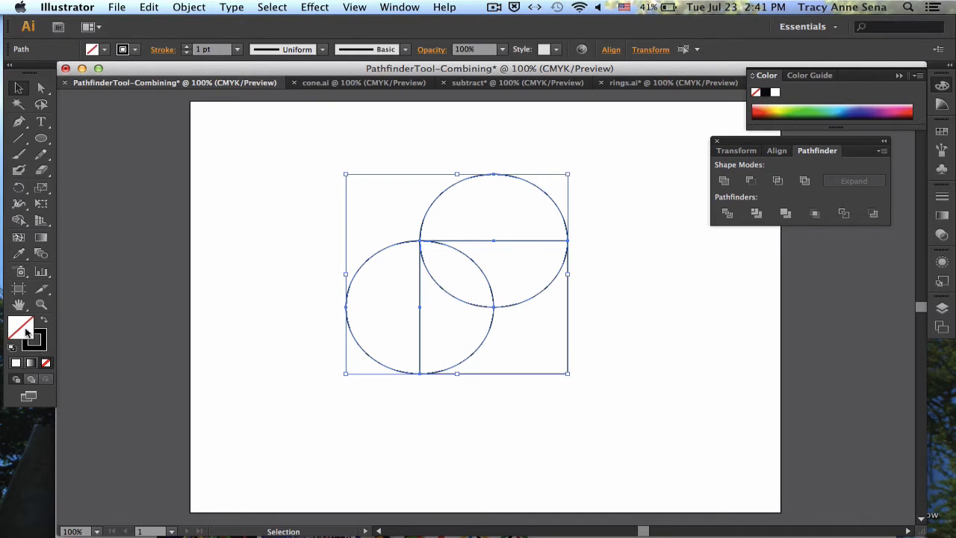
click(215, 416)
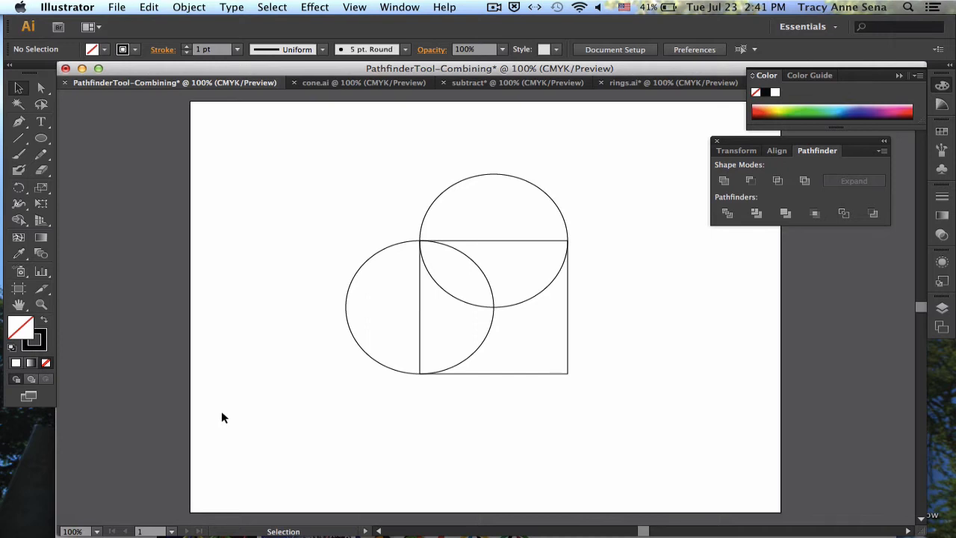
Fill both circles and the square with dark red from the colour spectrum
key(super+a)
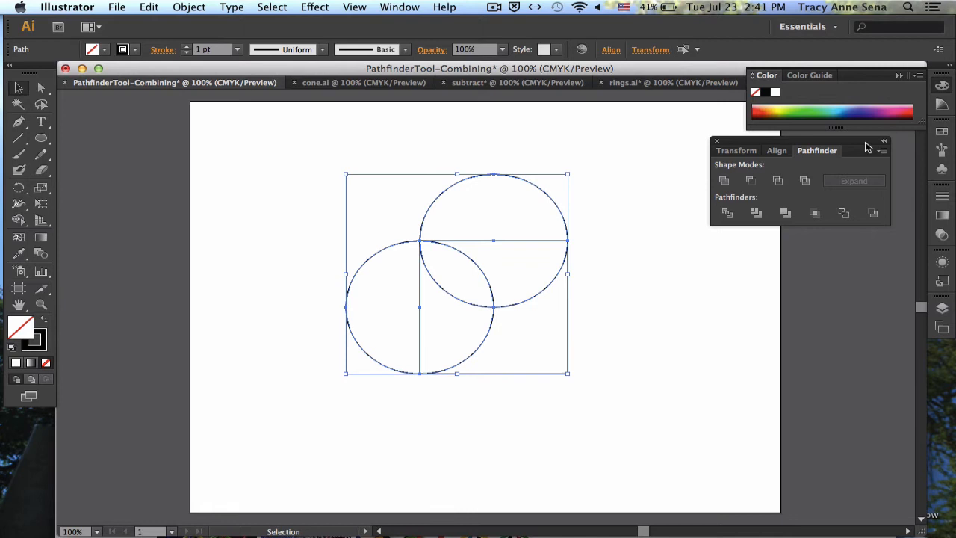
click(757, 114)
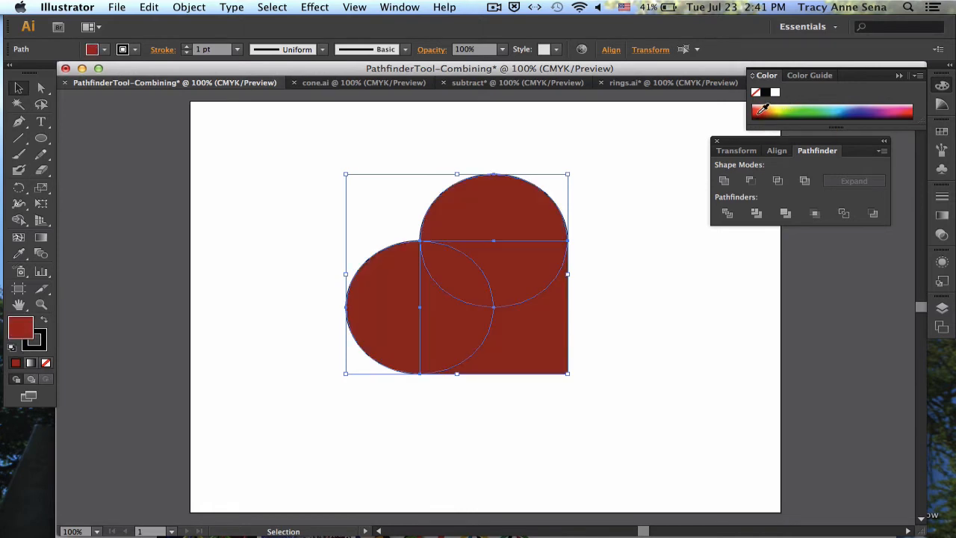
click(675, 278)
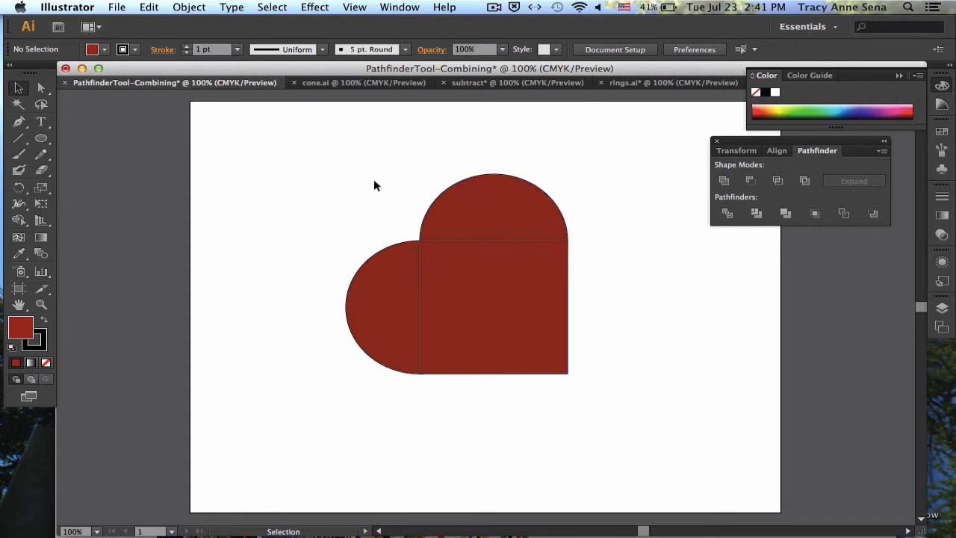
Unite the two circles and the square into one heart shape and rotate it about 45° clockwise so its point faces down
drag(374, 179, 540, 316)
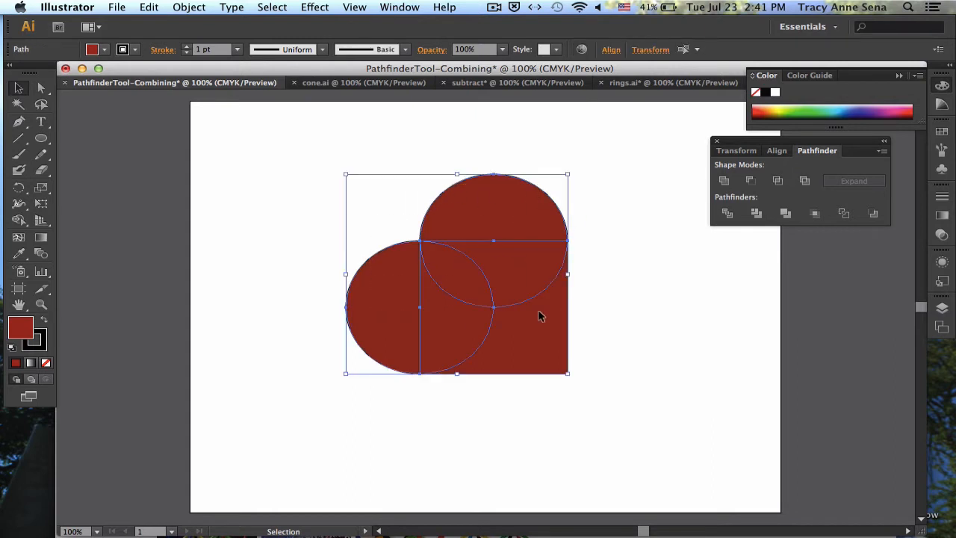
click(723, 181)
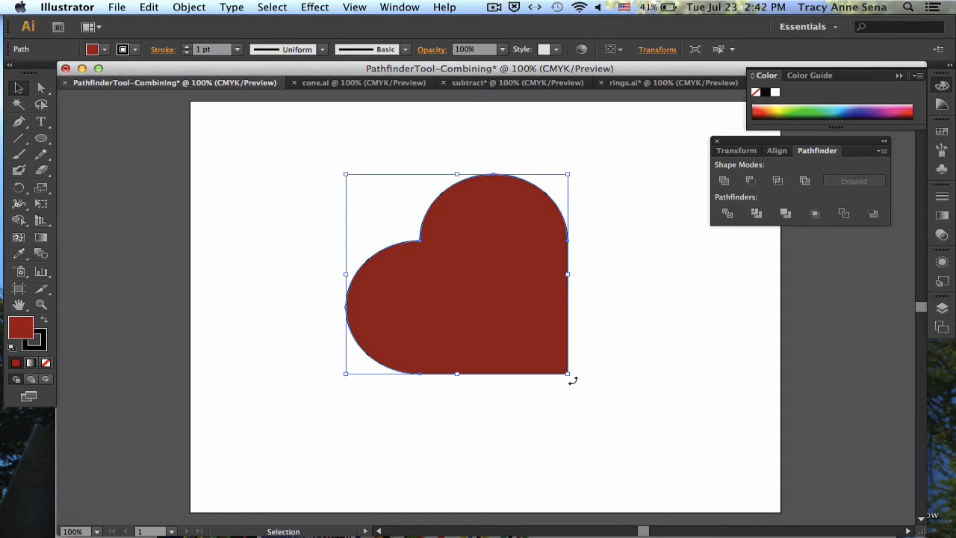
drag(572, 381, 454, 407)
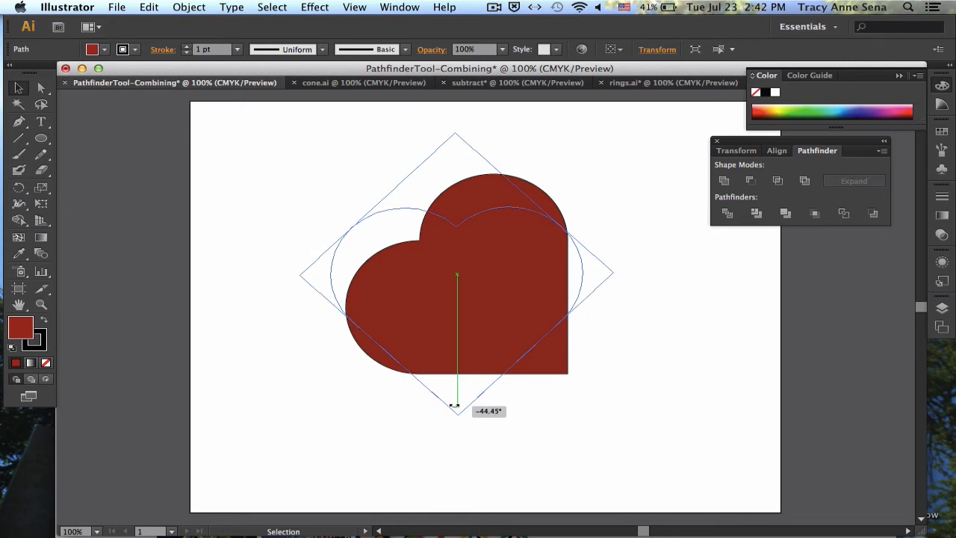
drag(455, 405, 455, 405)
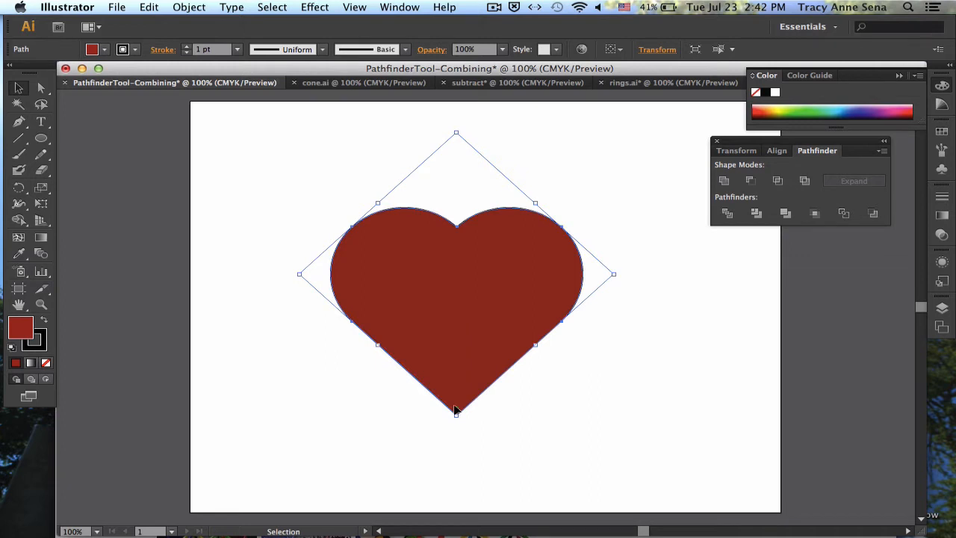
Move the red heart slightly to the right on the artboard and set its stroke to None
drag(455, 335, 512, 339)
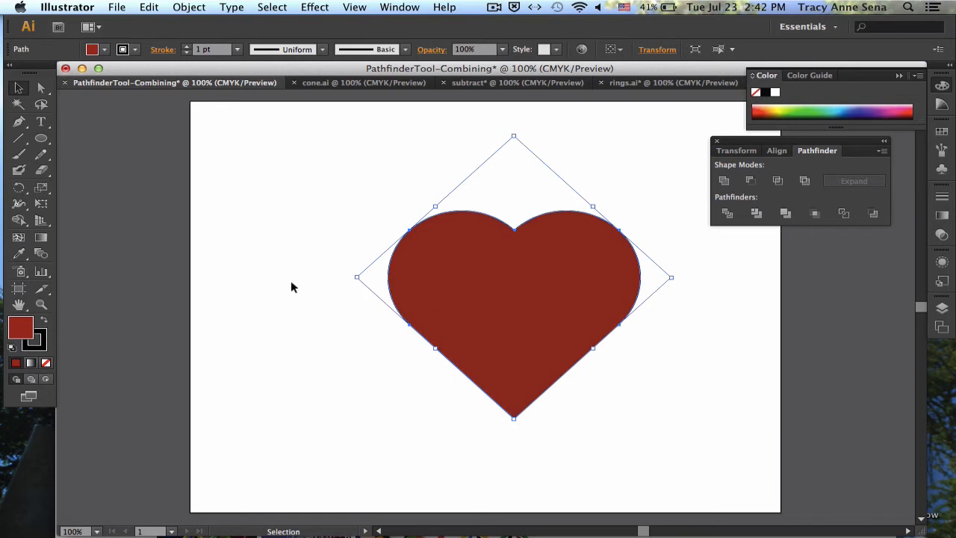
click(302, 190)
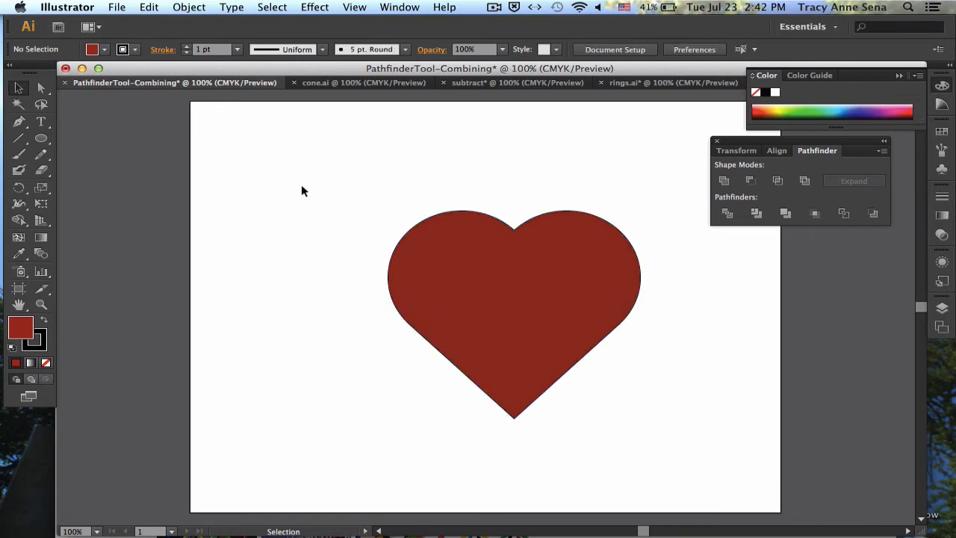
click(543, 332)
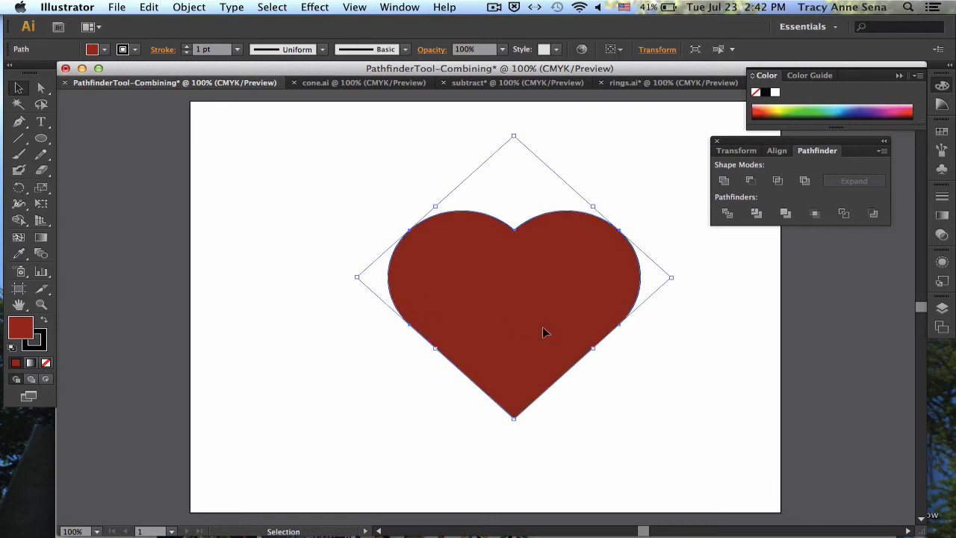
click(39, 344)
key(slash)
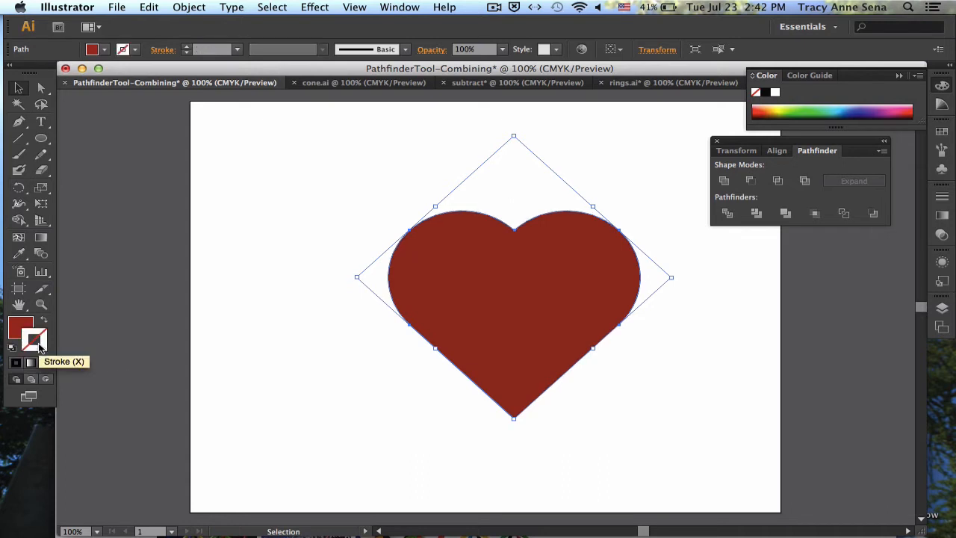
click(322, 396)
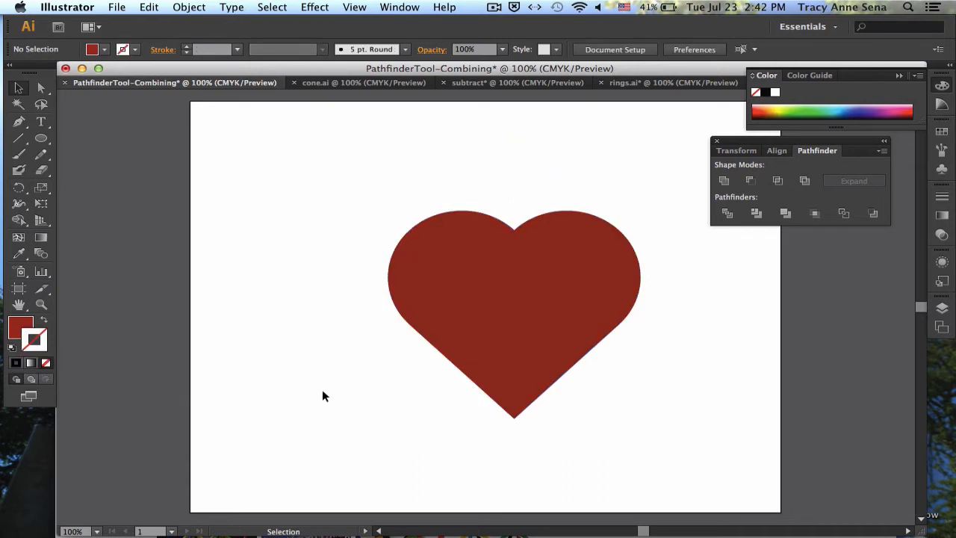
Switch to the cone.ai document and duplicate the small circle twice to the right, forming an overlapping horizontal row of three
click(314, 83)
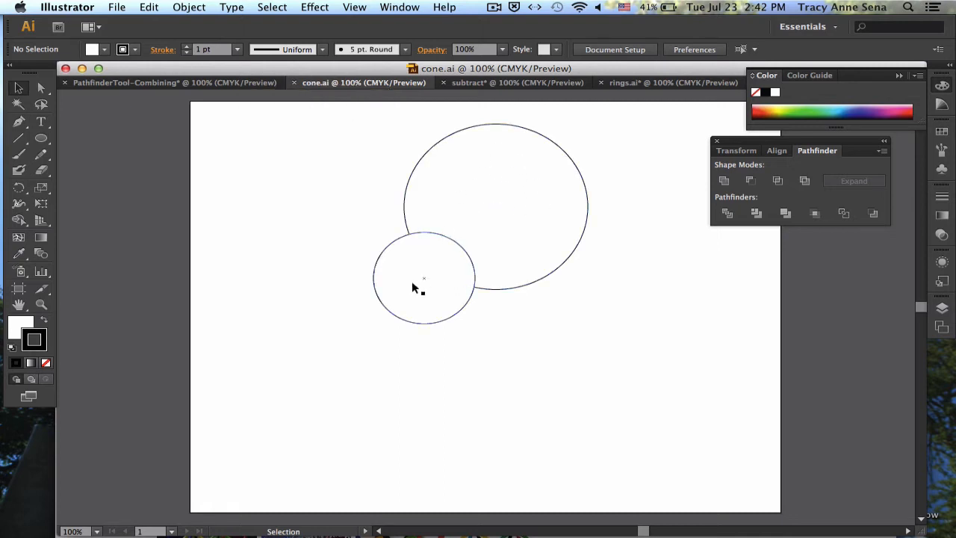
drag(416, 287, 558, 305)
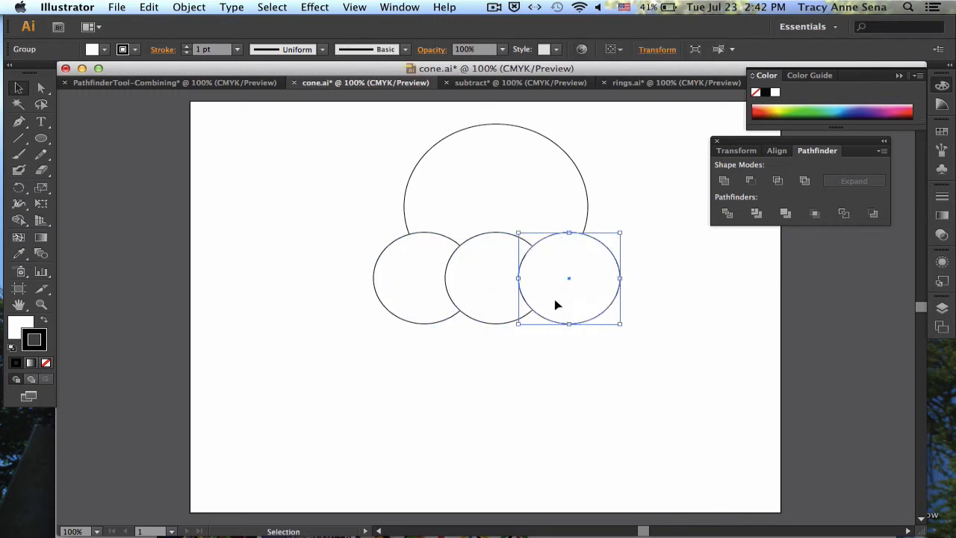
click(506, 408)
Select the three small circles, show the Align controls and hide their extra spacing options
drag(337, 296, 574, 319)
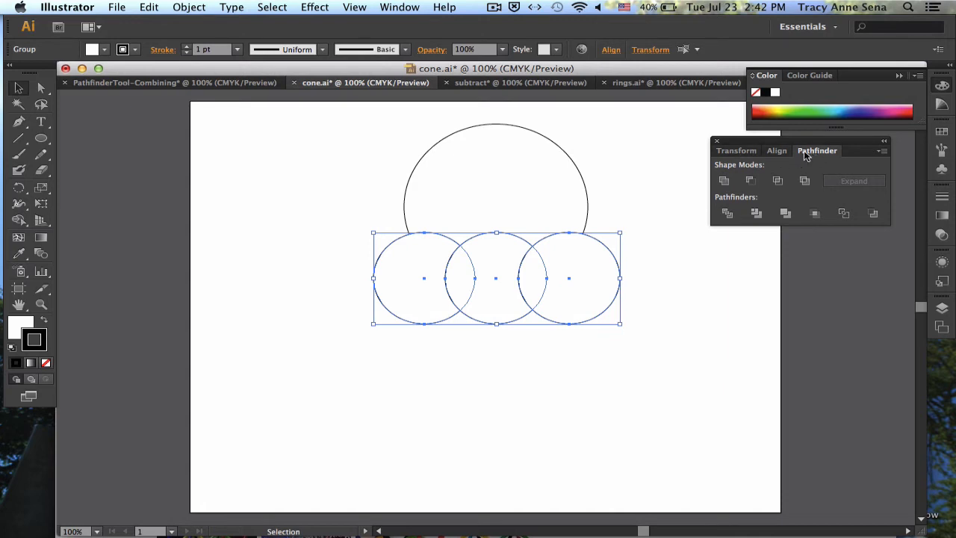
click(403, 8)
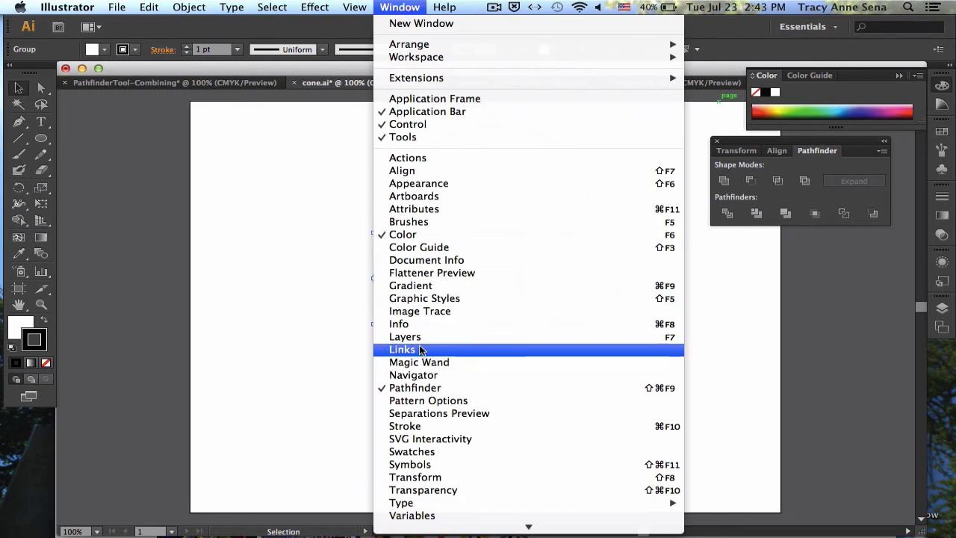
click(423, 171)
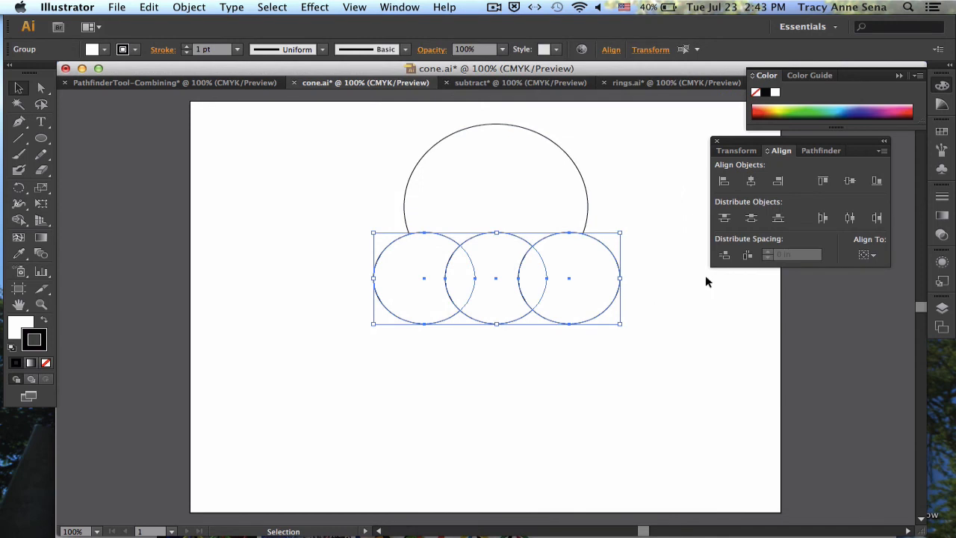
click(883, 151)
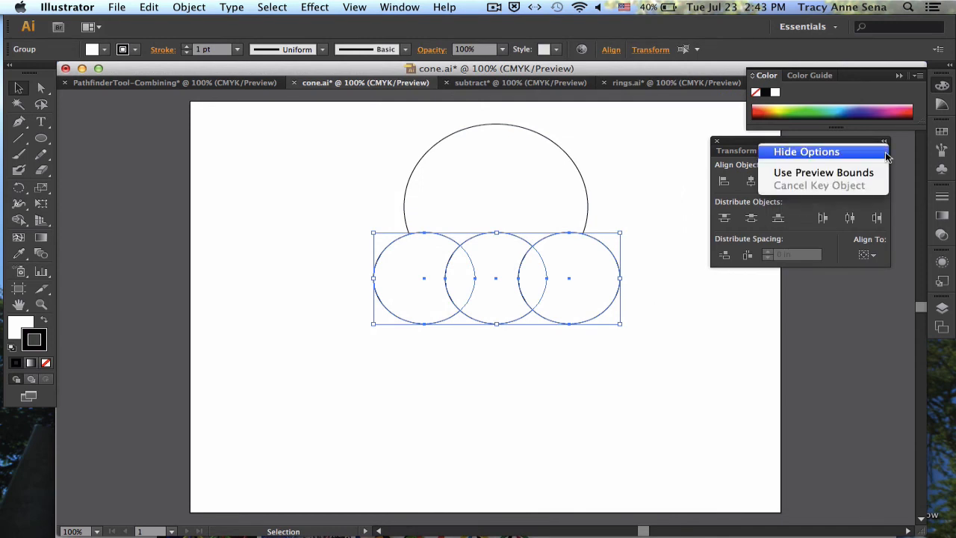
click(859, 155)
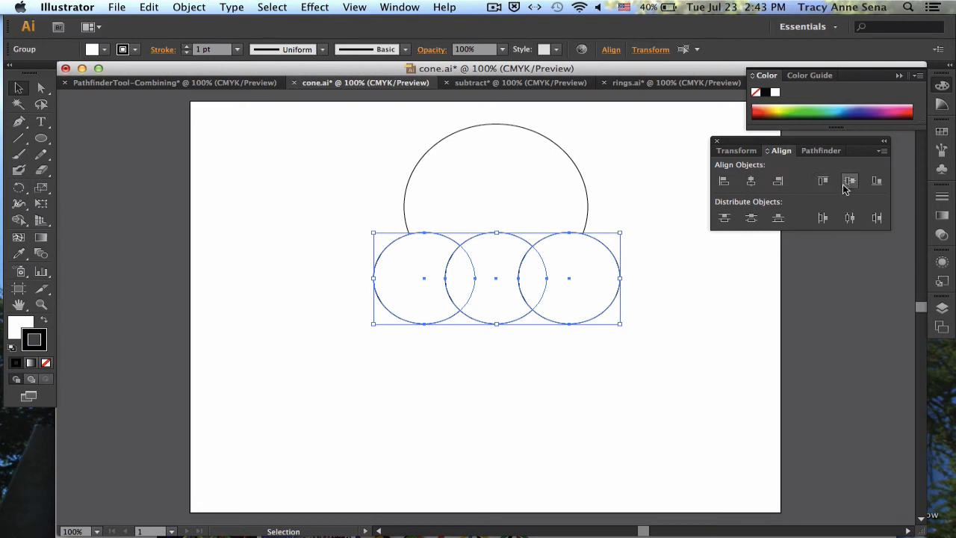
Try Horizontal Align Right on the three small circles and undo it
click(777, 184)
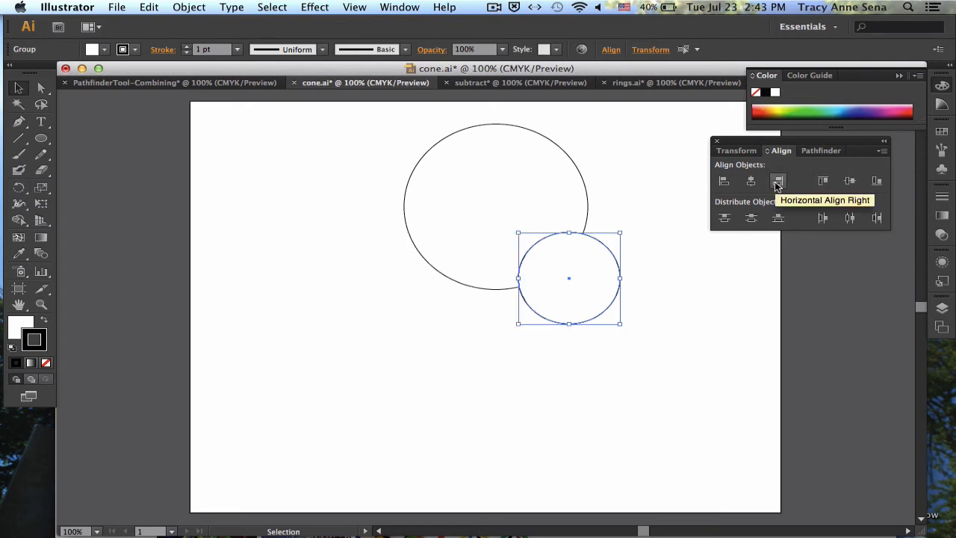
key(super+z)
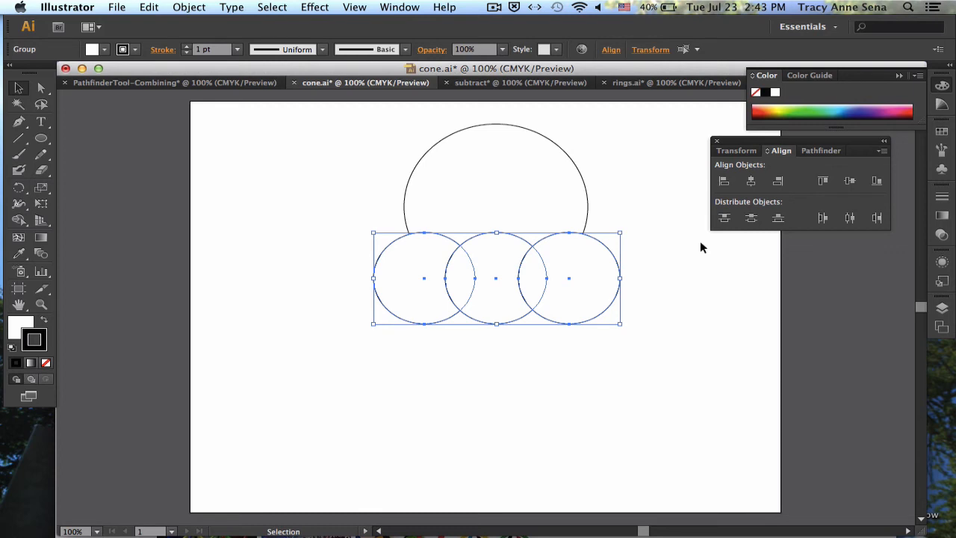
Show the extra Align spacing options and apply Horizontal Distribute Space to the three small circles
click(881, 152)
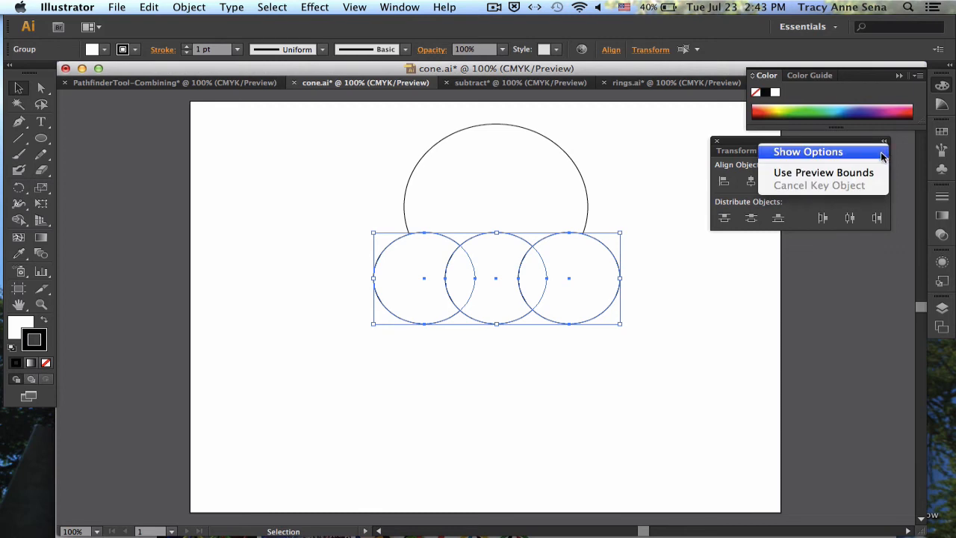
click(867, 154)
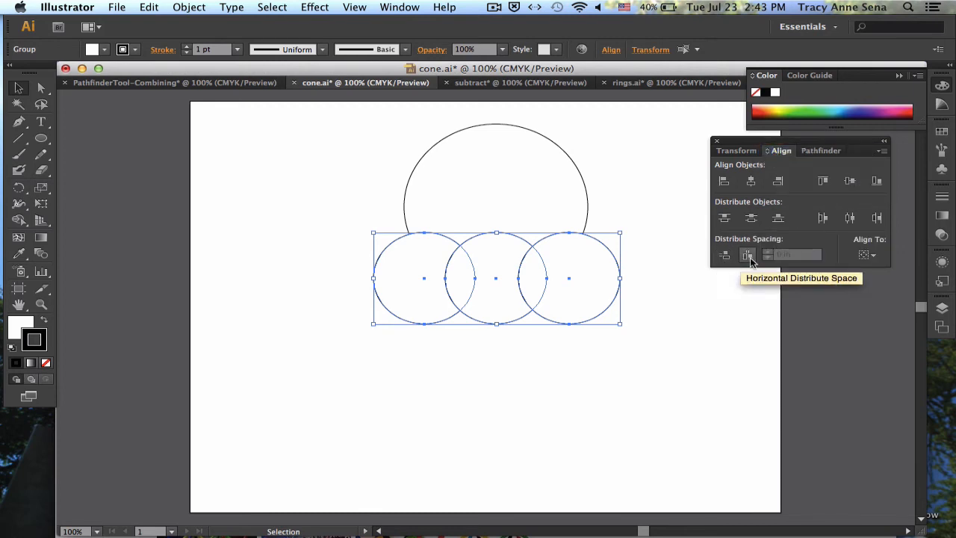
click(748, 256)
click(711, 318)
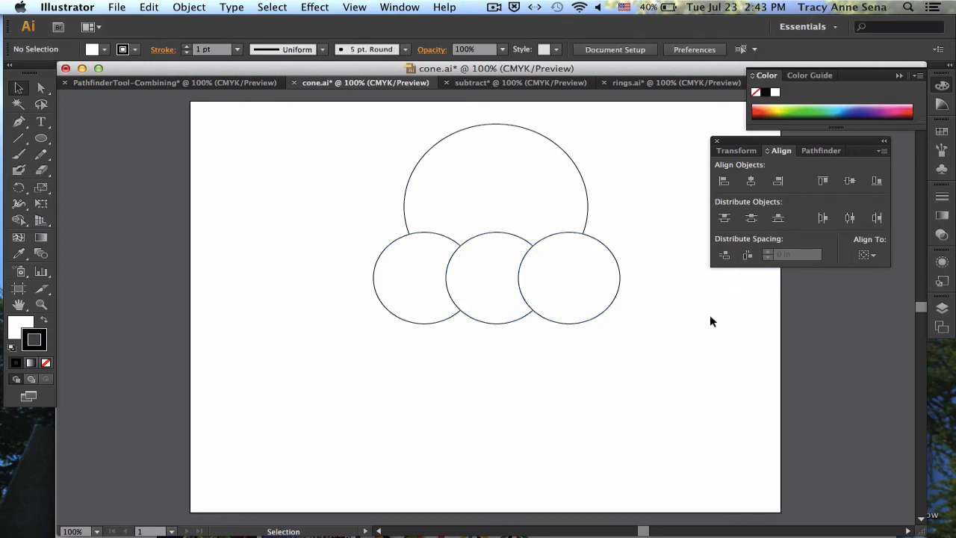
Nudge the rightmost small circle left so that it overlaps the middle circle more
click(594, 287)
key(Left)
key(Left)
key(Left)
key(Left)
key(Left)
key(Left)
key(Left)
key(Left)
key(Left)
key(Left)
key(Left)
key(Left)
key(Left)
key(Left)
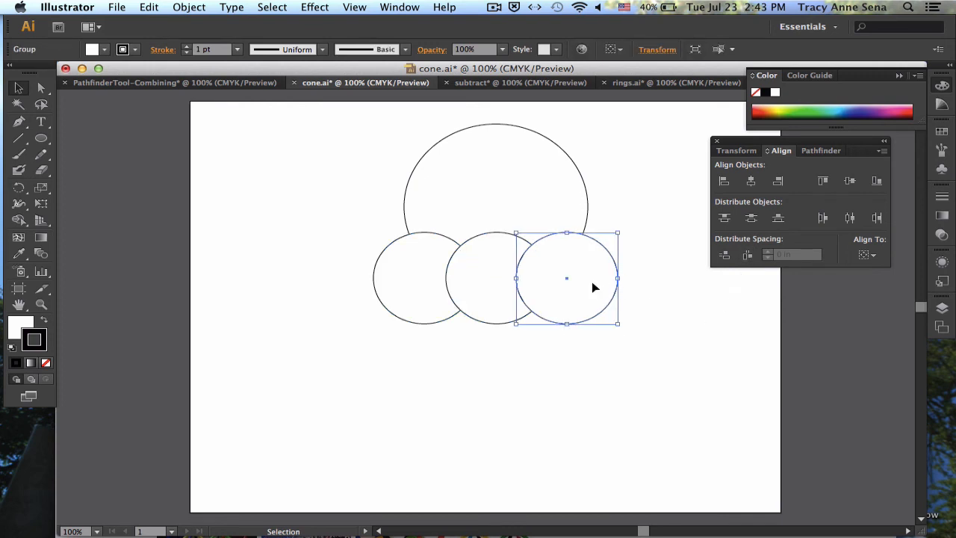
key(Left)
key(Left)
key(Left)
key(Left)
key(Left)
key(Left)
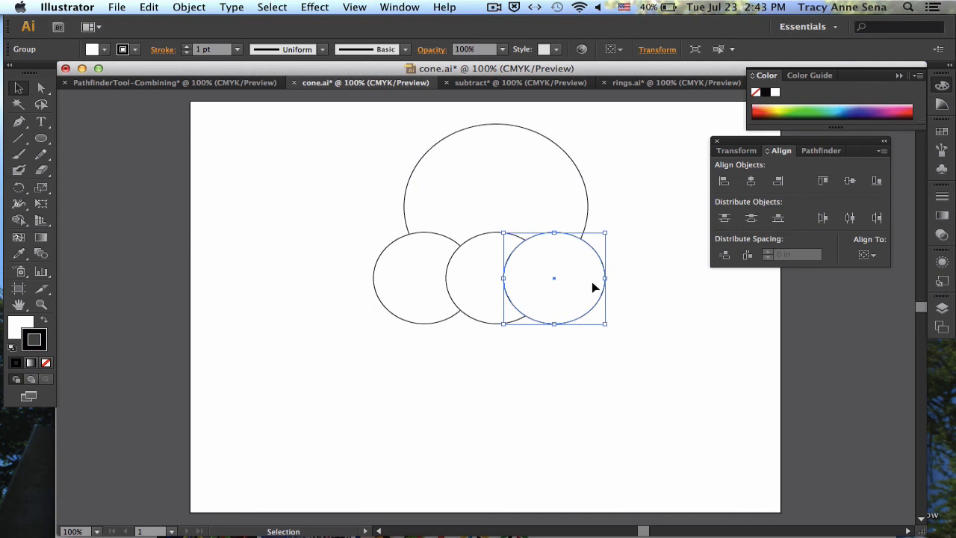
Redistribute the three small circles with equal horizontal spacing and shift the row about 0.13 in right, centred on the large circle
click(545, 437)
drag(348, 302, 607, 341)
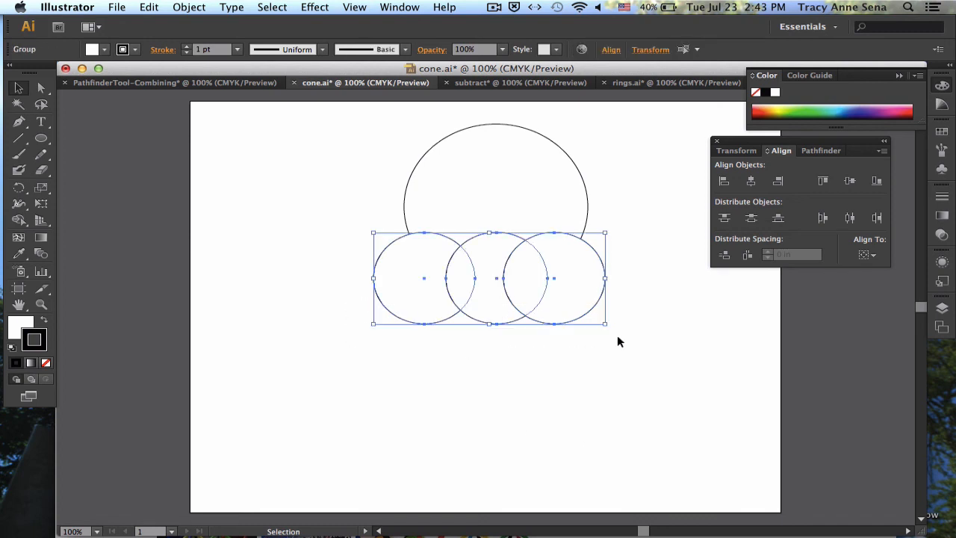
click(748, 256)
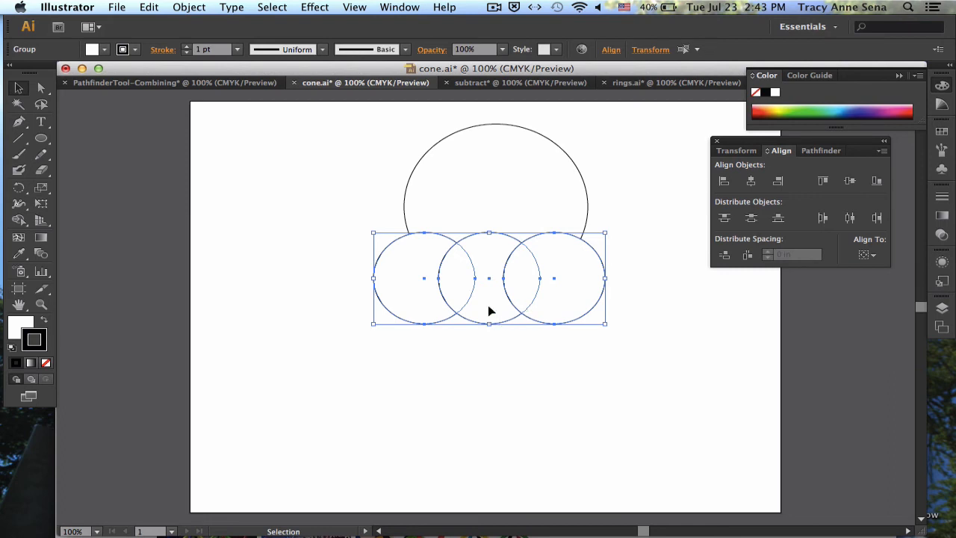
drag(491, 311, 499, 311)
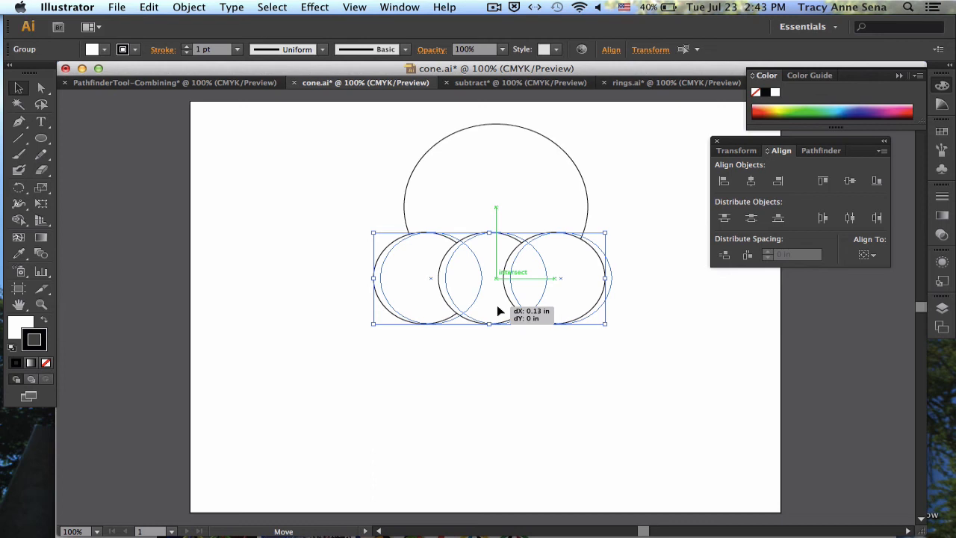
drag(497, 306, 498, 309)
click(464, 400)
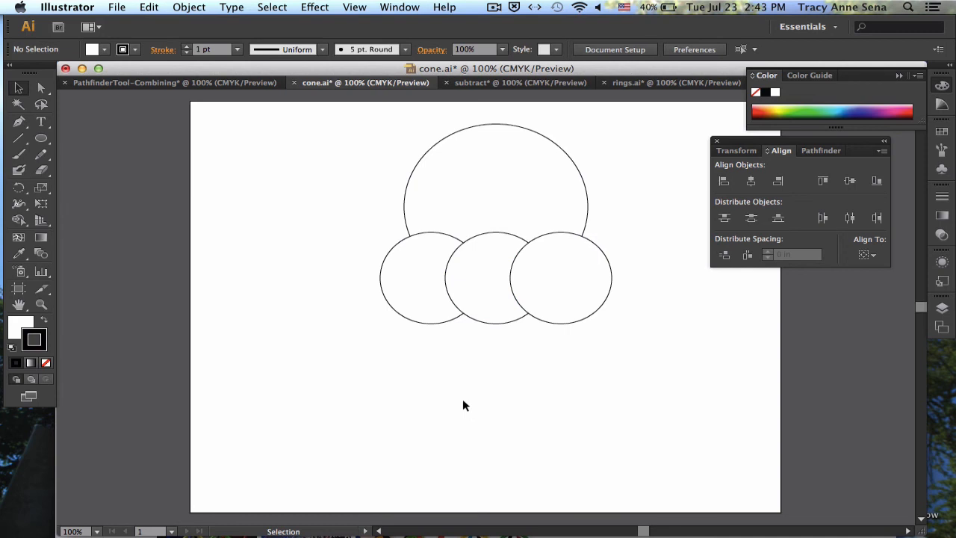
Unite the large circle and the three small circles into one ice-cream scoop shape with Pathfinder
drag(366, 146, 602, 333)
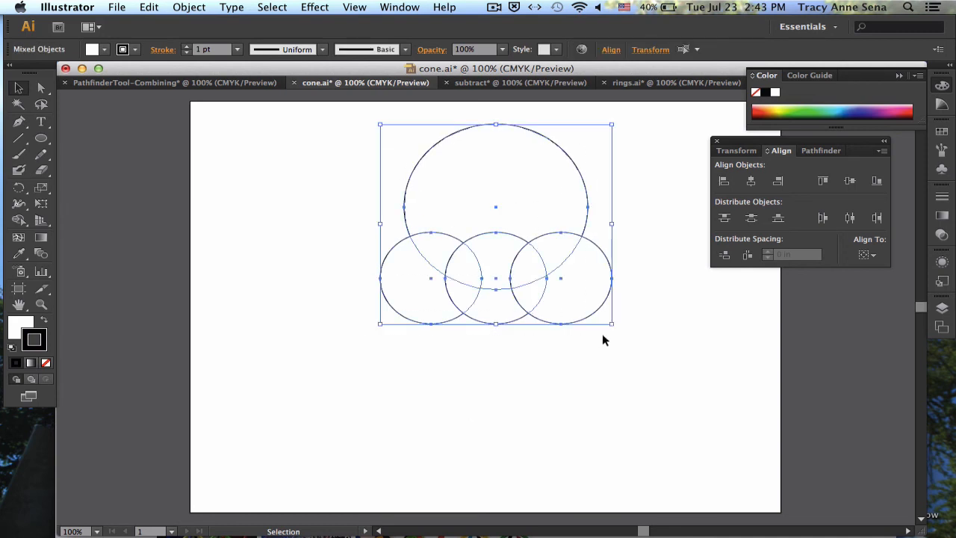
click(812, 152)
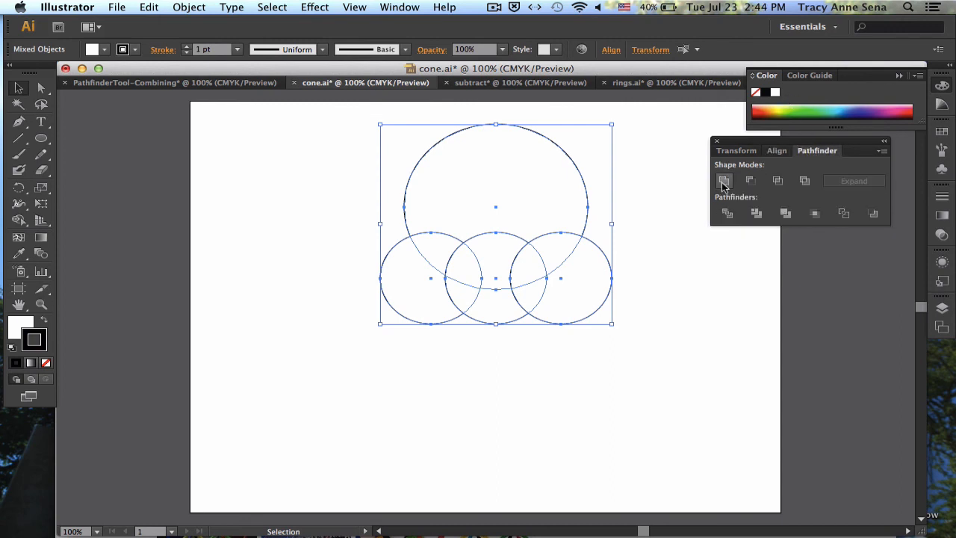
click(723, 181)
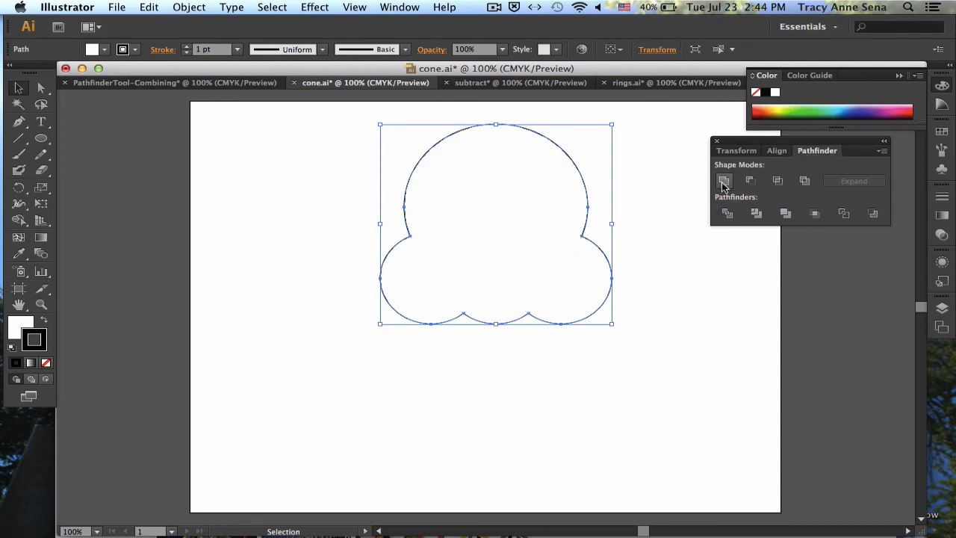
click(690, 294)
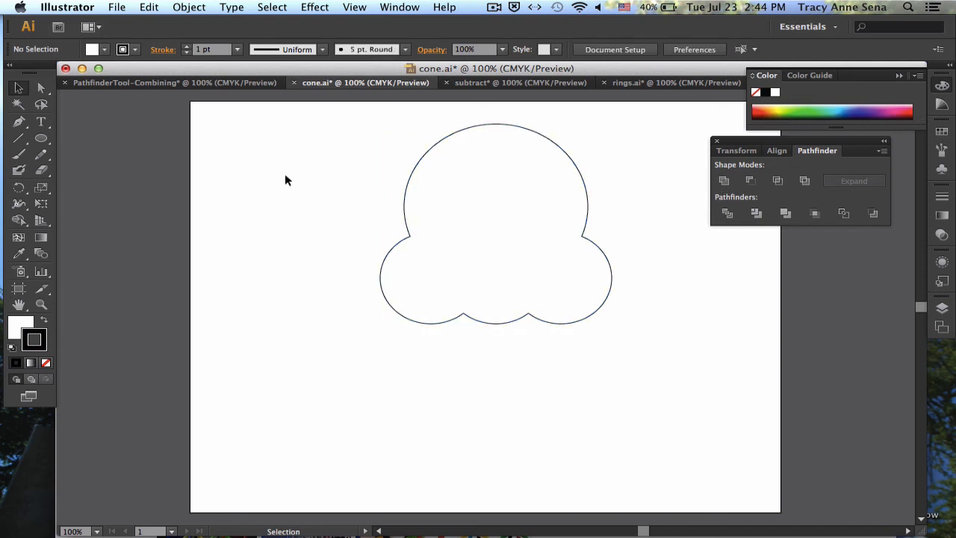
Draw a closed downward-pointing triangle with the Pen tool, about 2.1 in wide and 5.5 in tall, starting inside the scoop
key(p)
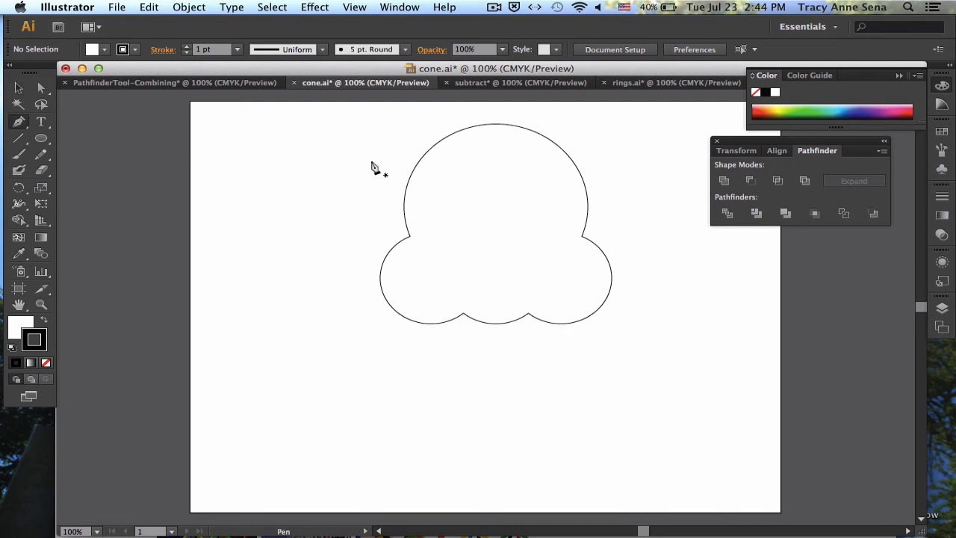
click(445, 238)
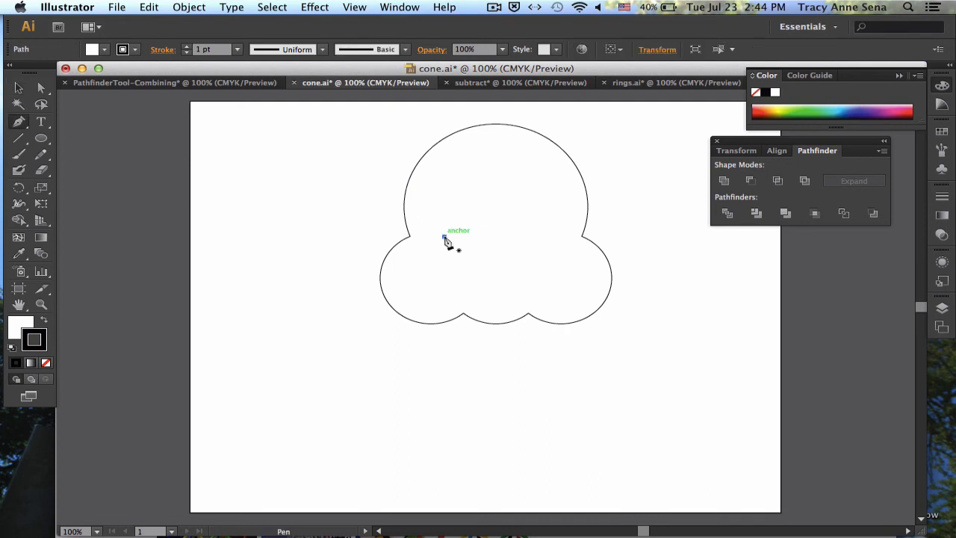
click(555, 237)
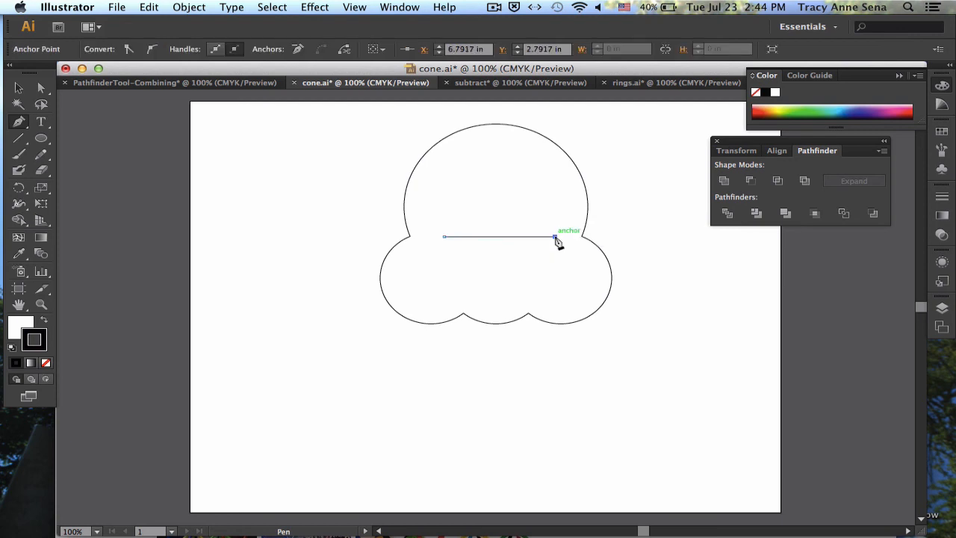
click(500, 505)
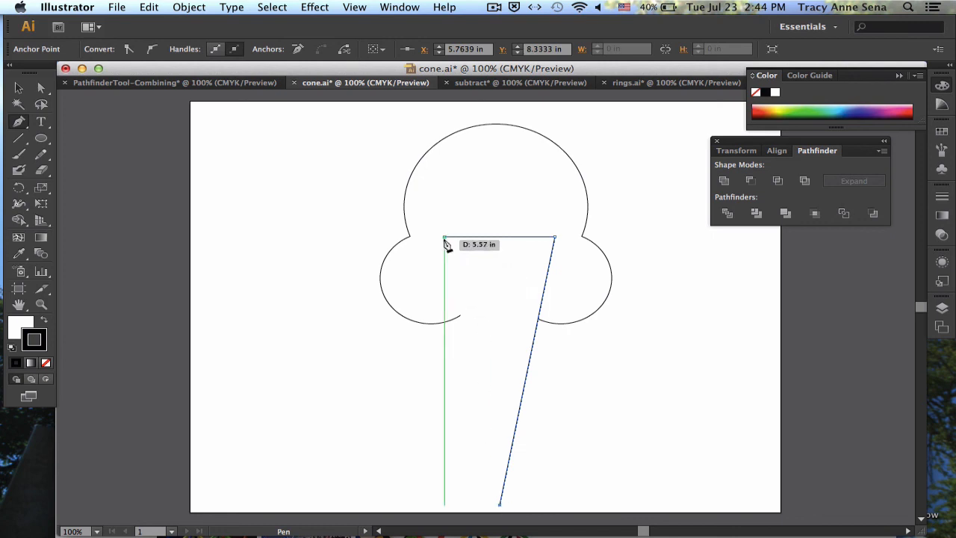
click(446, 238)
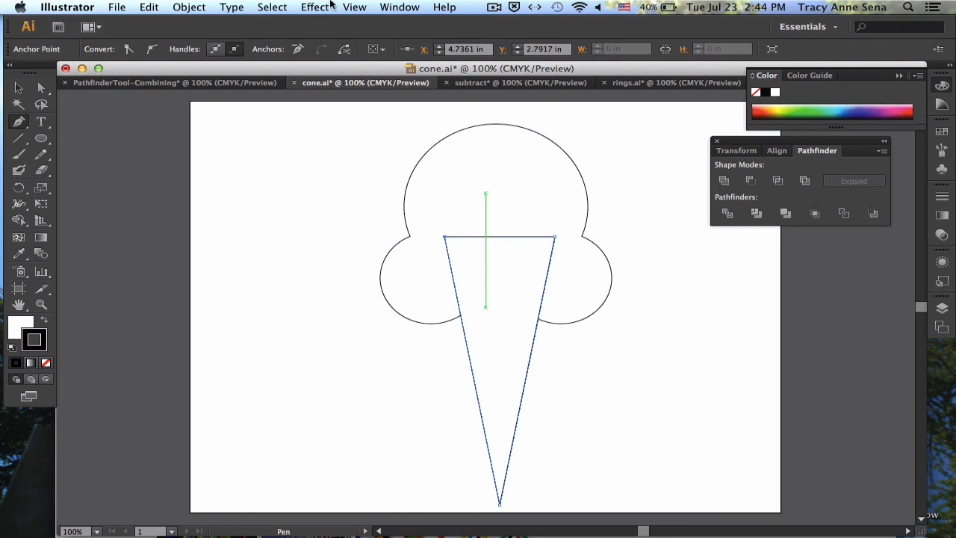
Send the cone triangle to the back, behind the scoop, and deselect it
click(190, 7)
mouse_move(196, 37)
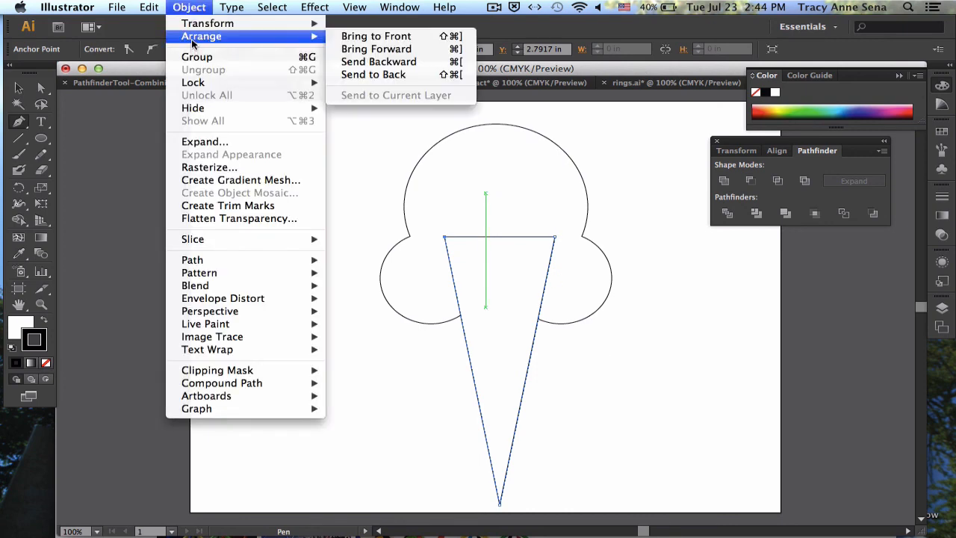
click(364, 74)
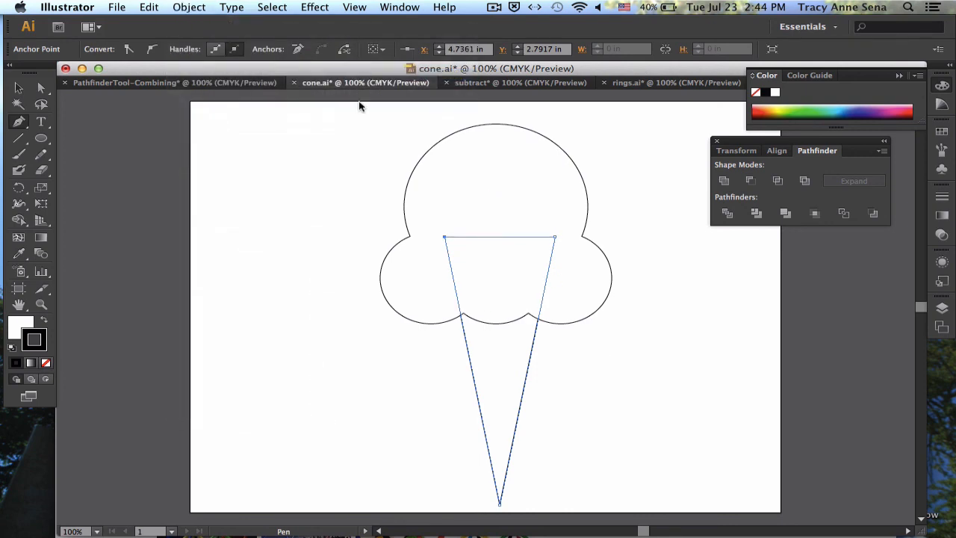
click(368, 160)
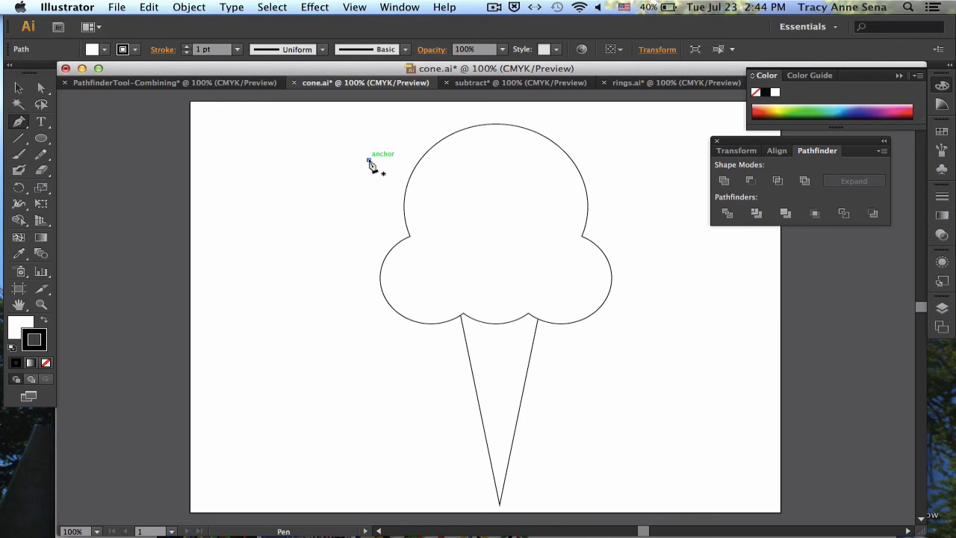
Select the cone triangle and stretch it wider to the right, keeping its left side in place
click(18, 88)
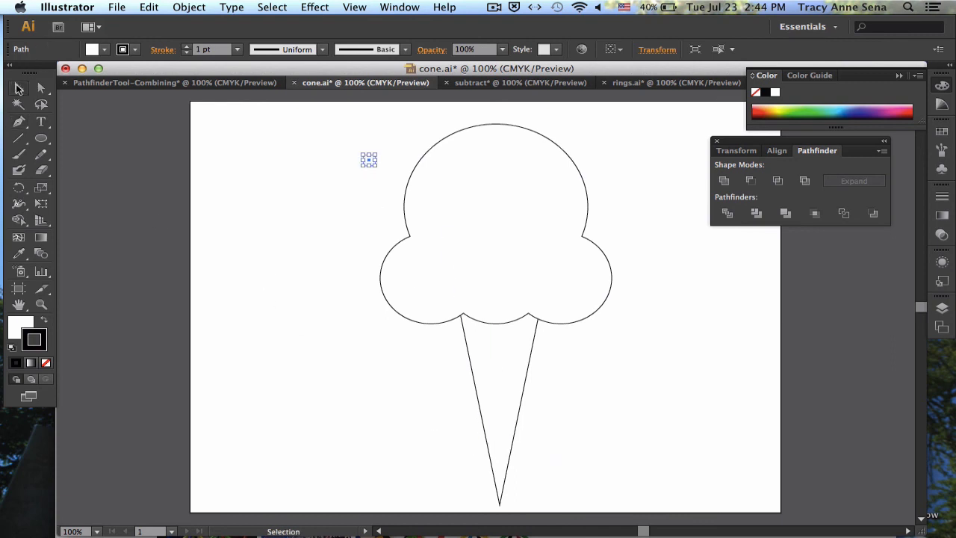
click(480, 379)
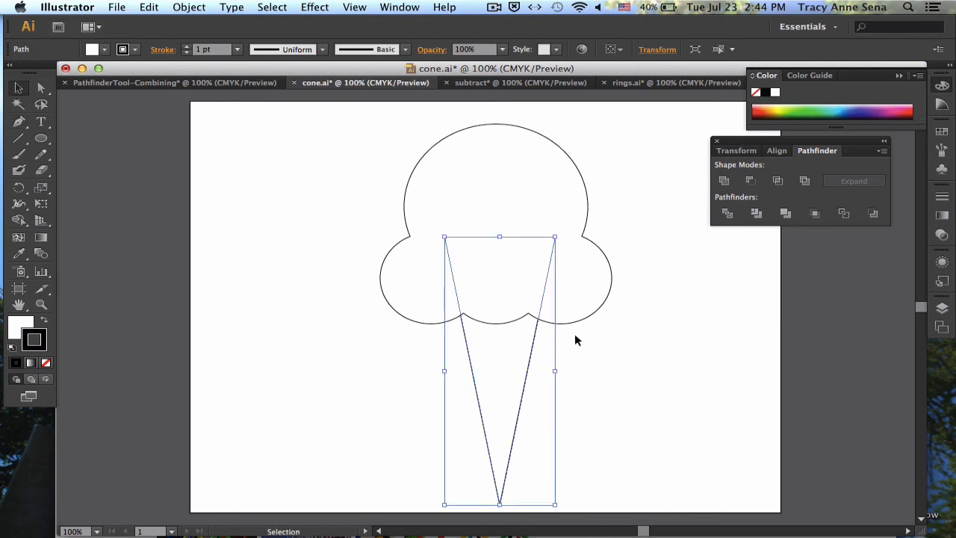
drag(554, 371, 603, 373)
click(668, 344)
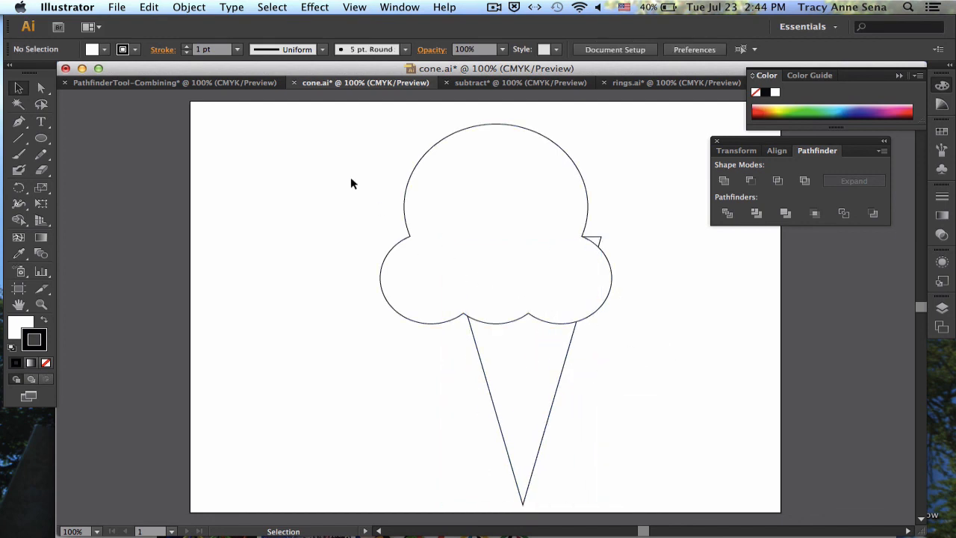
Select the scoop and the cone triangle and align their horizontal centres
drag(350, 184, 595, 377)
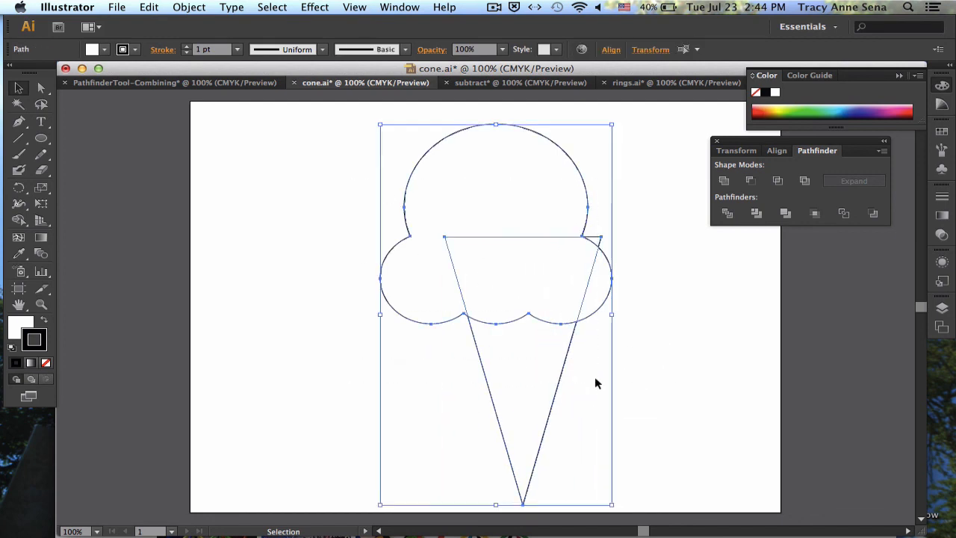
click(777, 151)
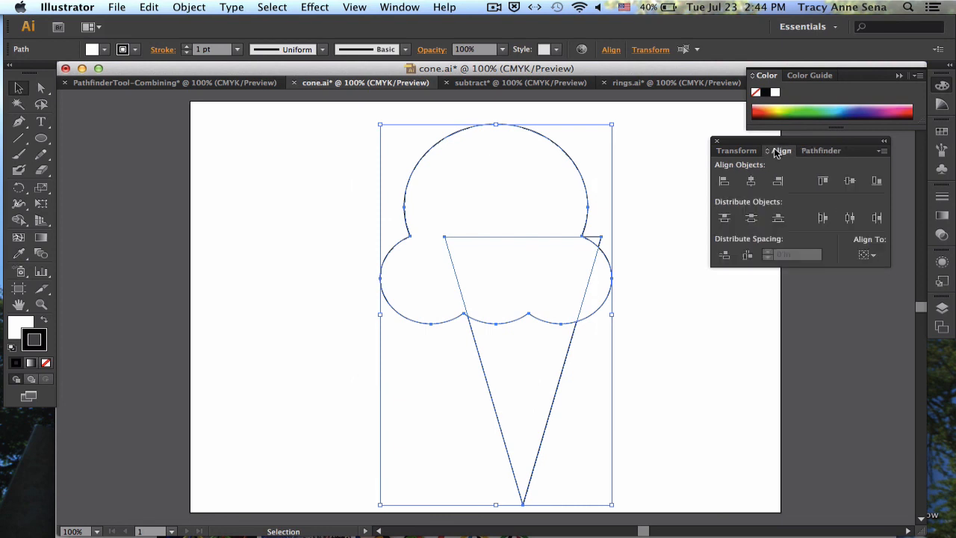
click(751, 181)
click(684, 387)
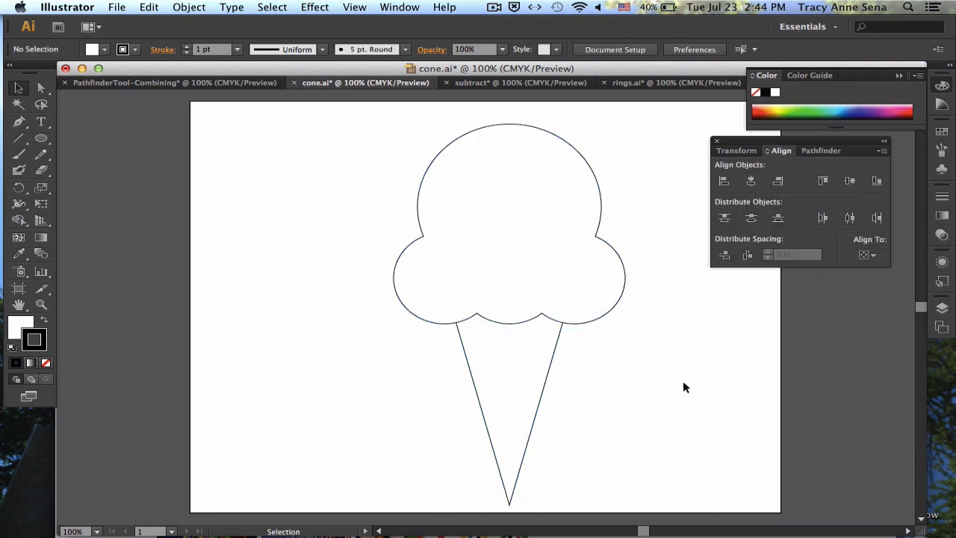